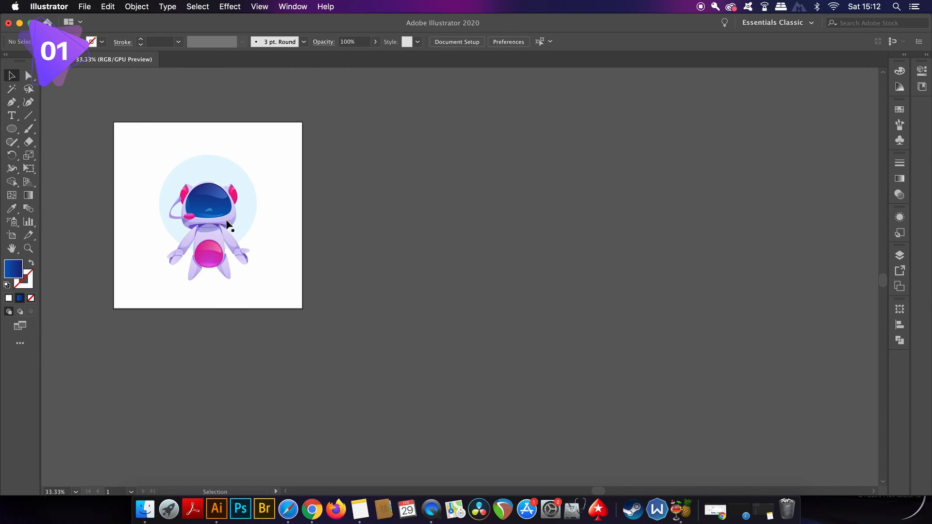
# Duplicate the astronaut artboard with its artwork into a horizontal row of three artboards.
pyautogui.scroll(-1, 96, 250)
pyautogui.scroll(-2, 97, 242)
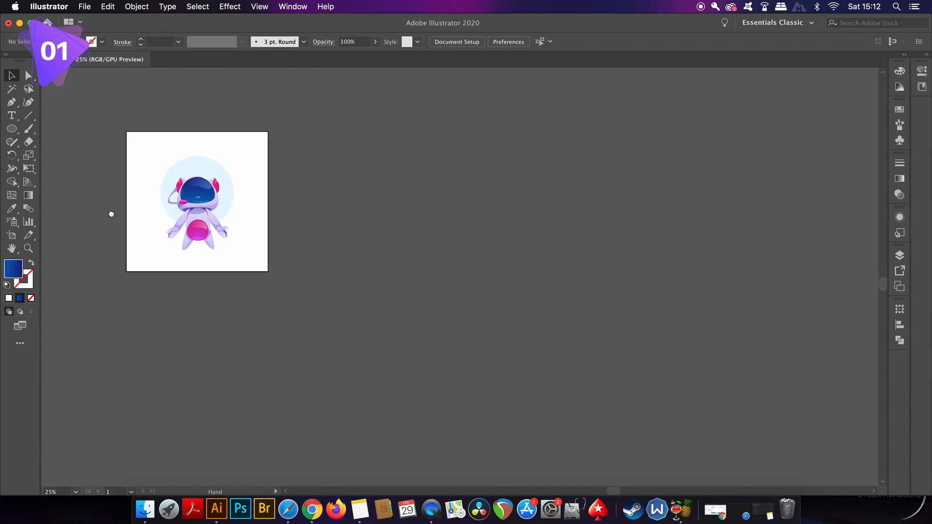
pyautogui.click(12, 235)
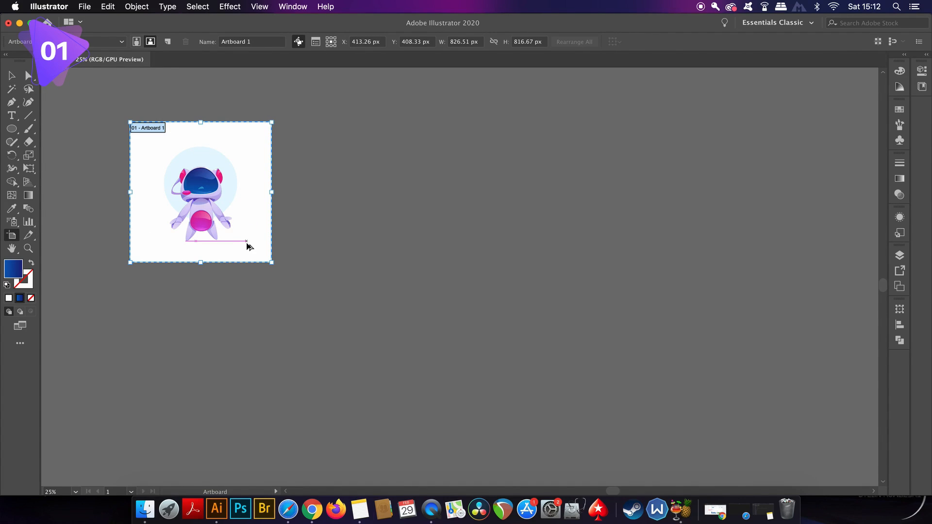
pyautogui.moveTo(248, 246); pyautogui.dragTo(635, 243)
# Copy all three astronaut artboards with their artwork directly below to form a second row.
pyautogui.keyDown('shift'); pyautogui.click(340, 246); pyautogui.keyUp('shift')
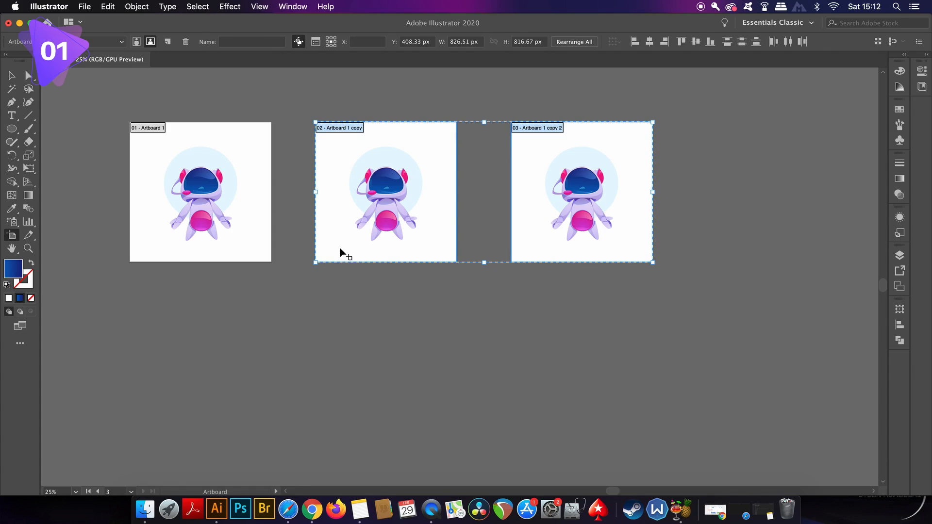
pyautogui.keyDown('shift'); pyautogui.click(238, 253); pyautogui.keyUp('shift')
pyautogui.moveTo(262, 245); pyautogui.dragTo(256, 433)
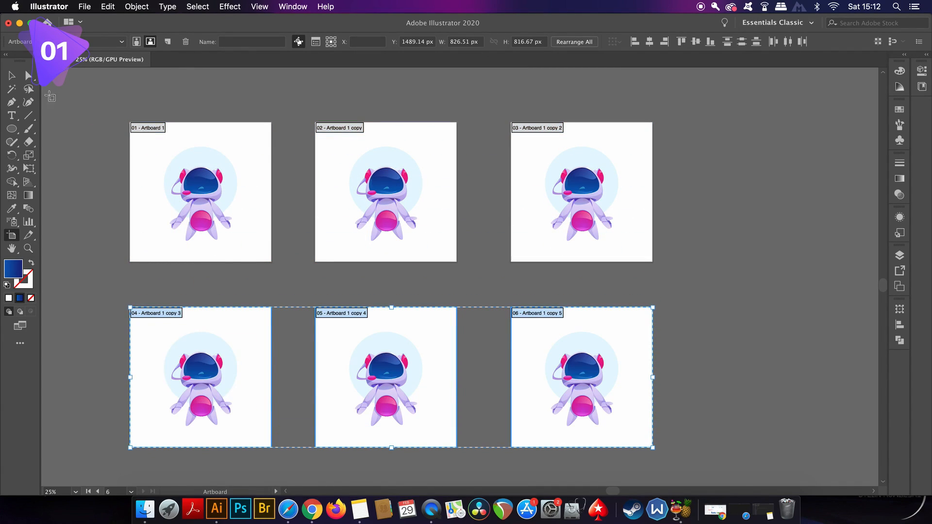
pyautogui.click(12, 75)
# Use Puppet Warp on the astronaut in the top row's middle artboard, pinning the right-hand shoulder and raising the hand on that side.
pyautogui.moveTo(144, 107); pyautogui.dragTo(199, 109)
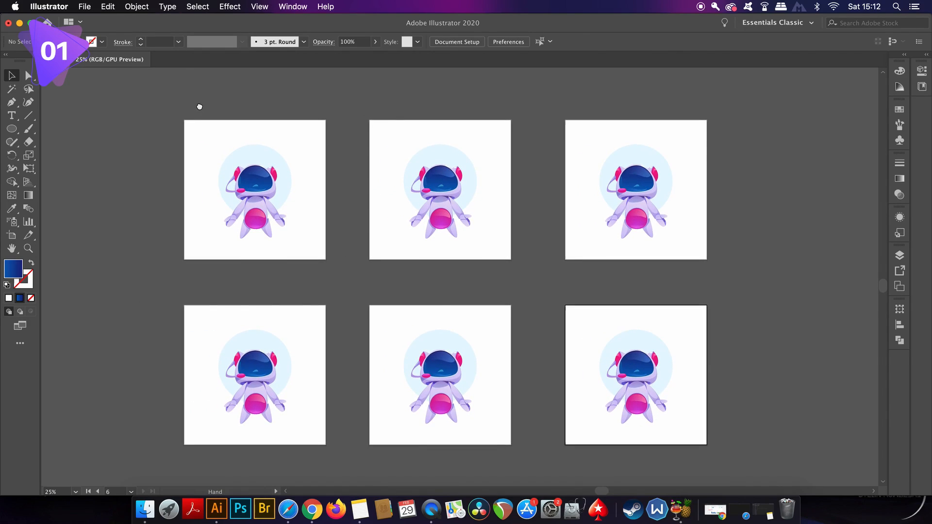
pyautogui.scroll(1, 330, 200)
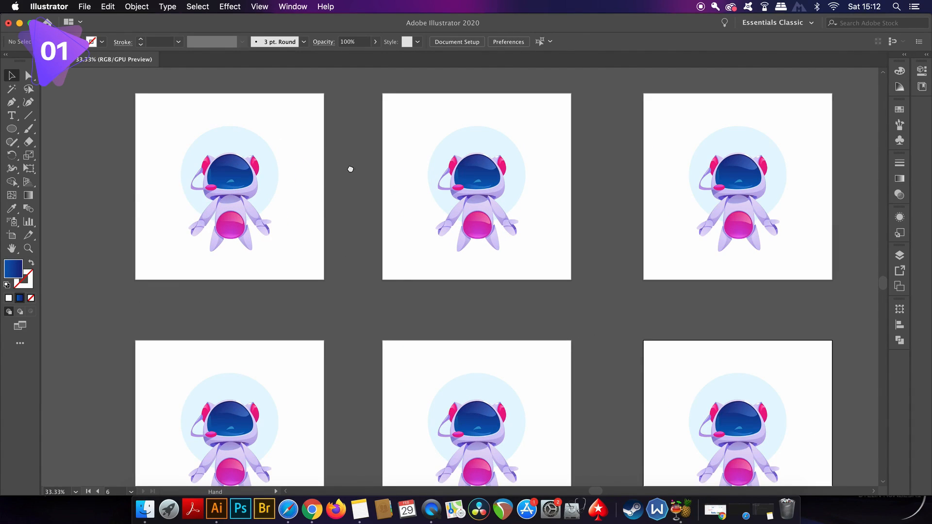
pyautogui.hscroll(3, 348, 160)
pyautogui.scroll(1, 344, 144)
pyautogui.scroll(-2, 335, 143)
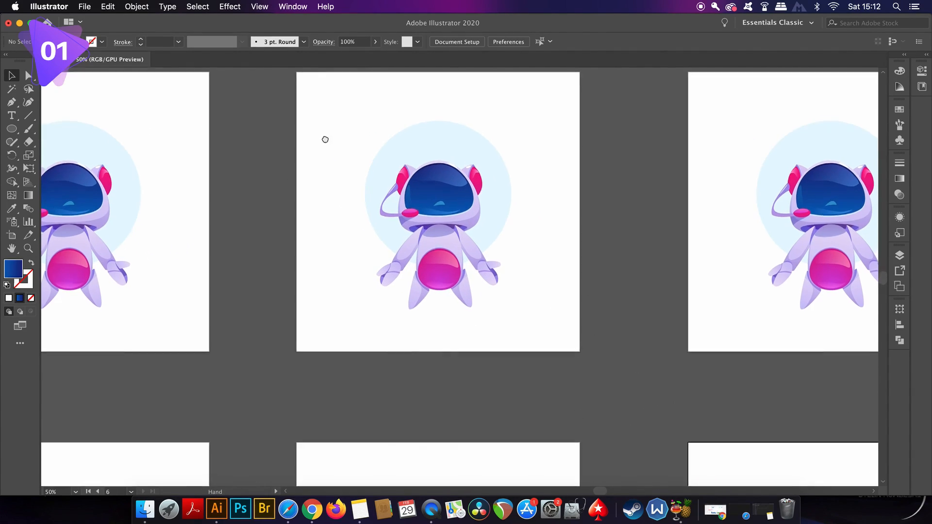
pyautogui.click(465, 179)
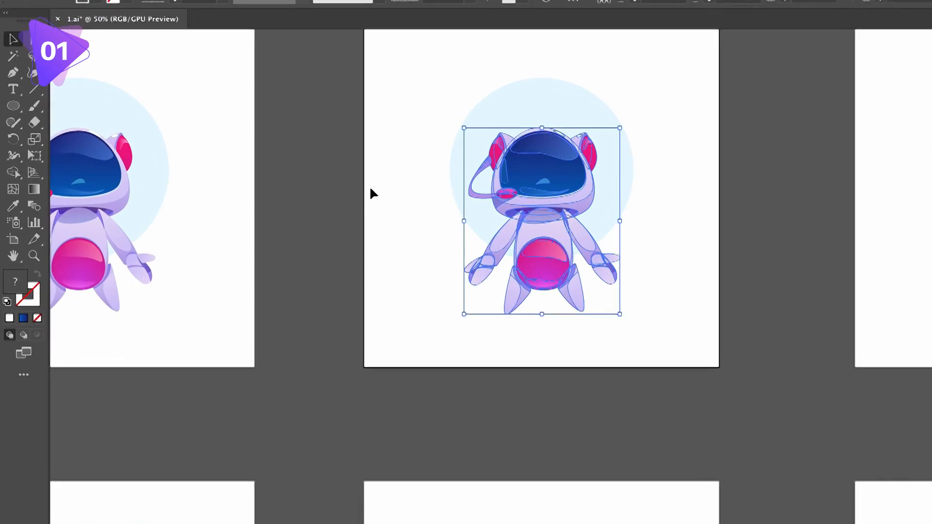
pyautogui.click(38, 151)
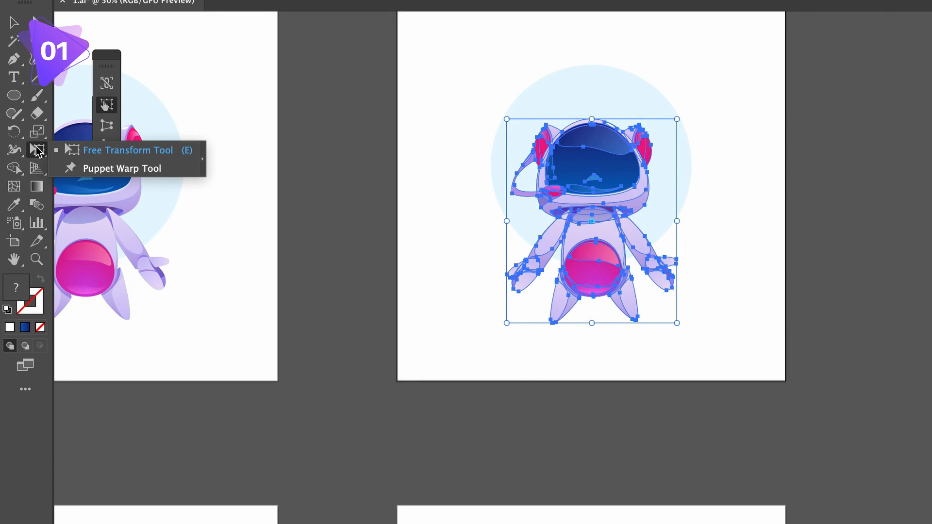
pyautogui.click(115, 165)
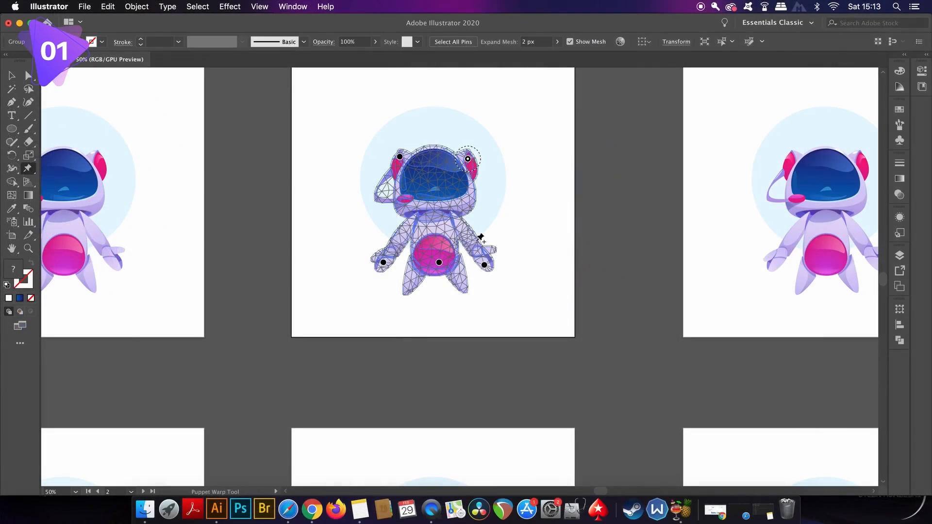
pyautogui.click(455, 220)
pyautogui.moveTo(486, 264); pyautogui.dragTo(492, 223)
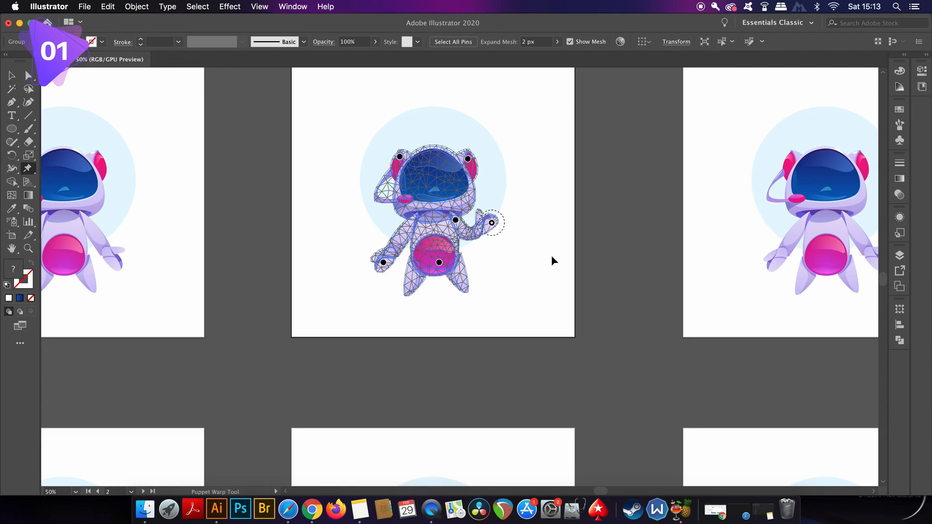
pyautogui.press('v')
# Use Puppet Warp on the third artboard's astronaut, raising the left-hand arm and adding pins at its shoulder and upper arm.
pyautogui.hscroll(3, 495, 270)
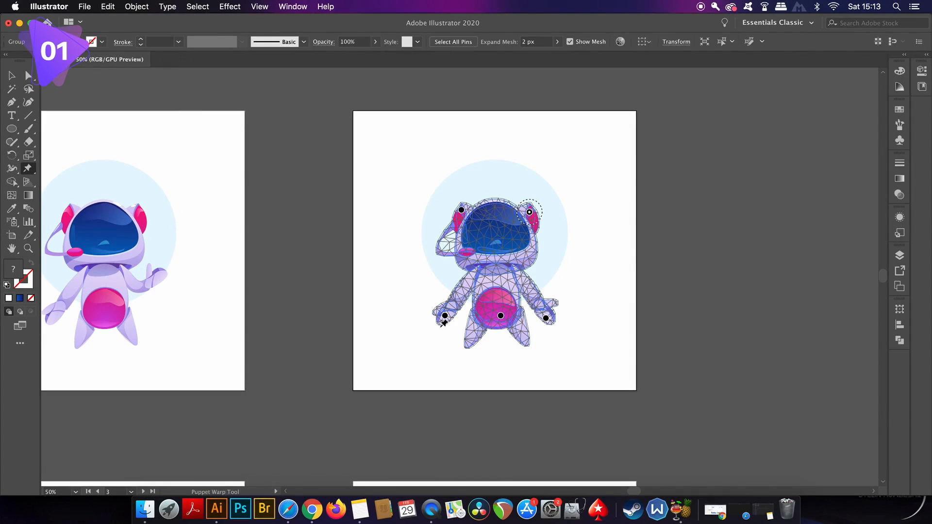
pyautogui.moveTo(443, 317); pyautogui.dragTo(441, 279)
pyautogui.click(472, 280)
pyautogui.click(459, 289)
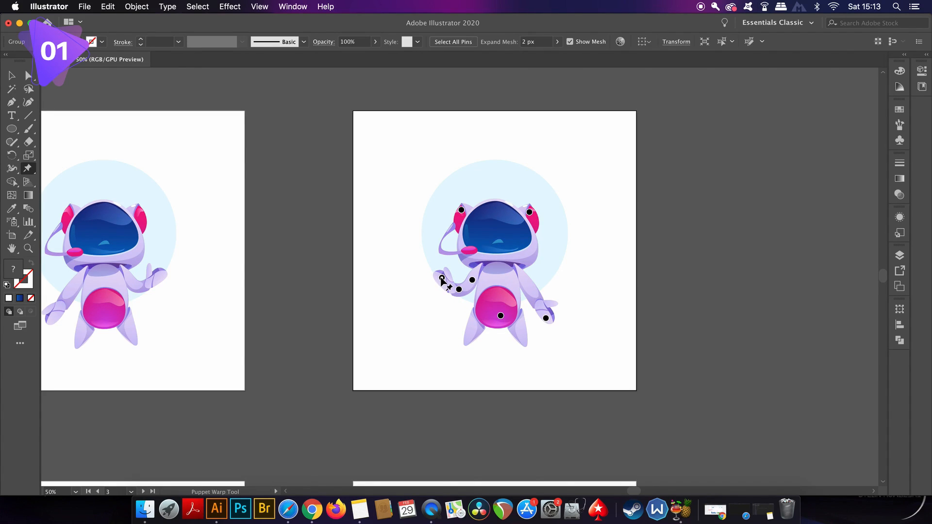
pyautogui.moveTo(441, 279); pyautogui.dragTo(442, 279)
pyautogui.press('v')
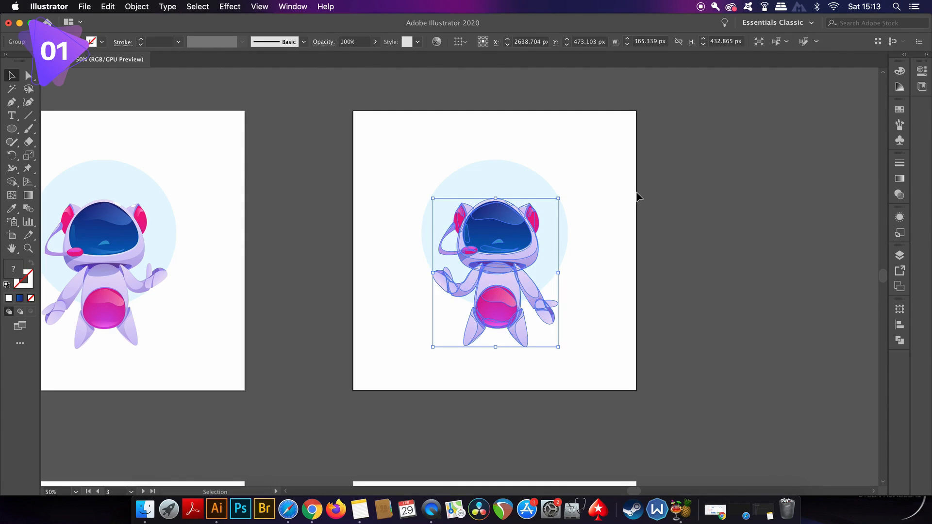
pyautogui.click(639, 222)
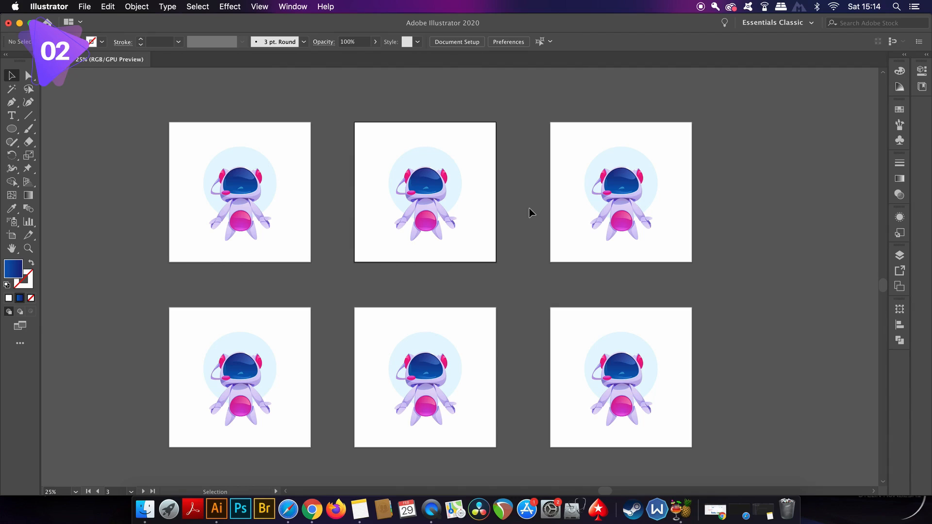
# Select the astronaut and its background circle on the top row's middle artboard.
pyautogui.scroll(2, 493, 209)
pyautogui.moveTo(473, 178); pyautogui.dragTo(535, 264)
pyautogui.moveTo(297, 131); pyautogui.dragTo(522, 373)
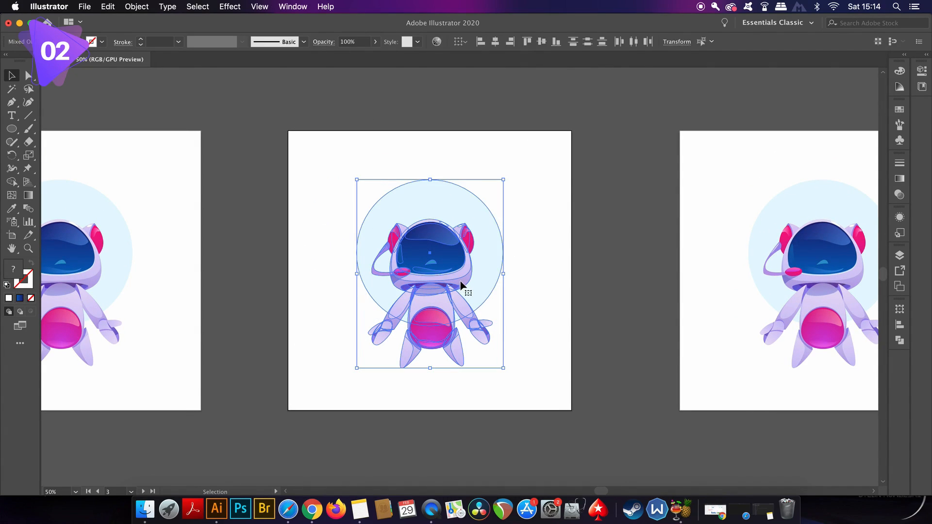
pyautogui.click(124, 6)
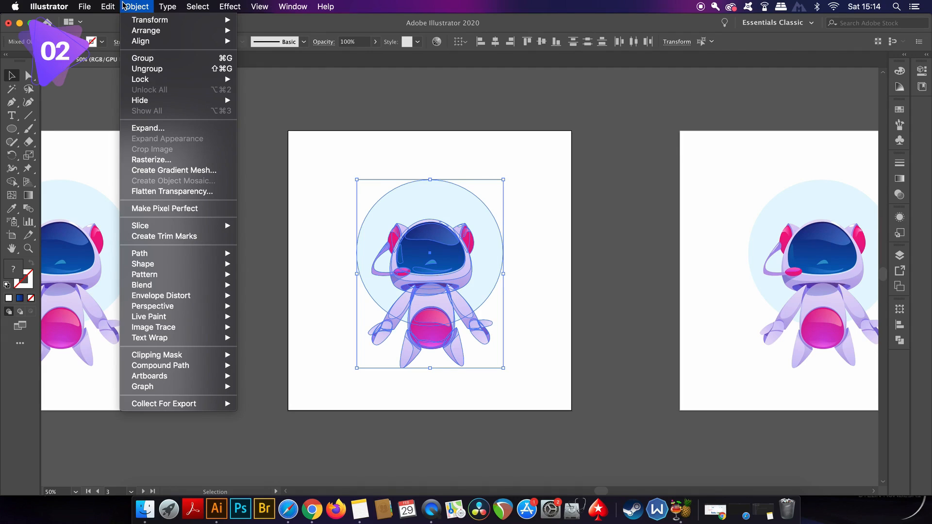
pyautogui.moveTo(104, 7)
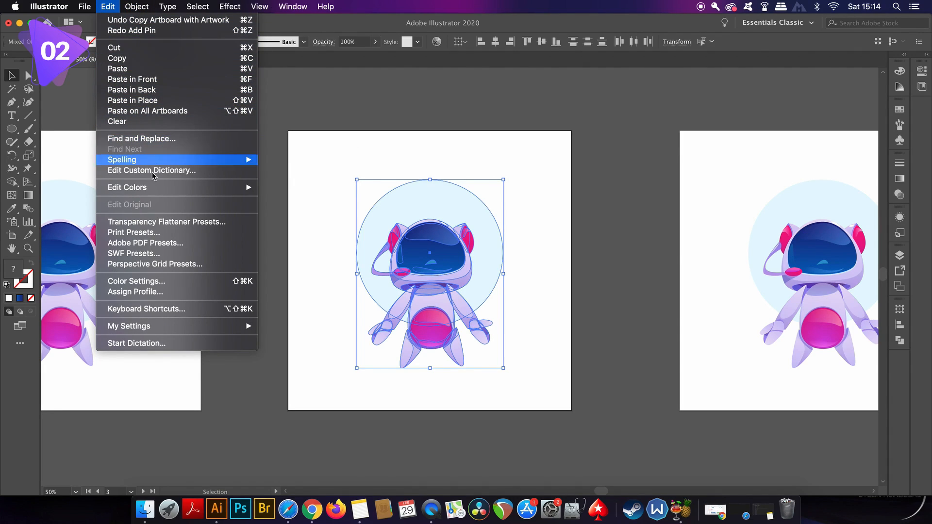
pyautogui.moveTo(202, 189)
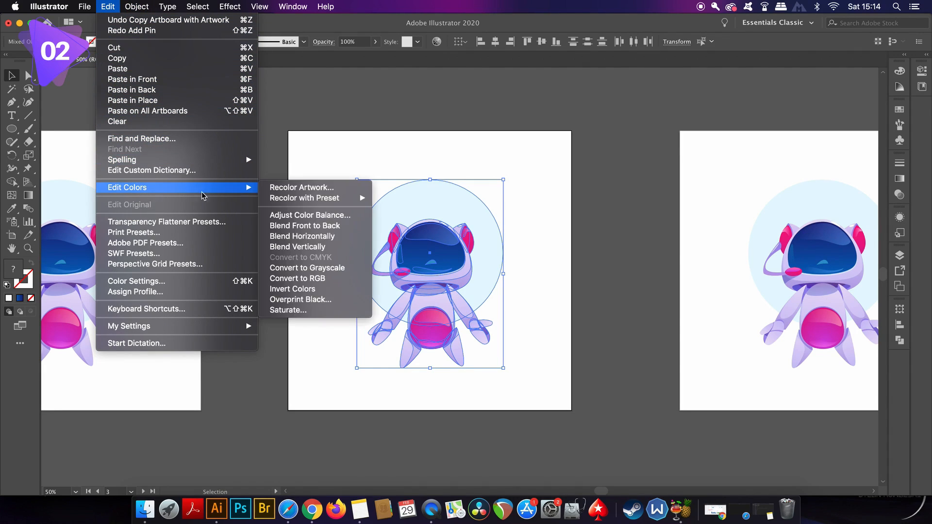
pyautogui.click(324, 188)
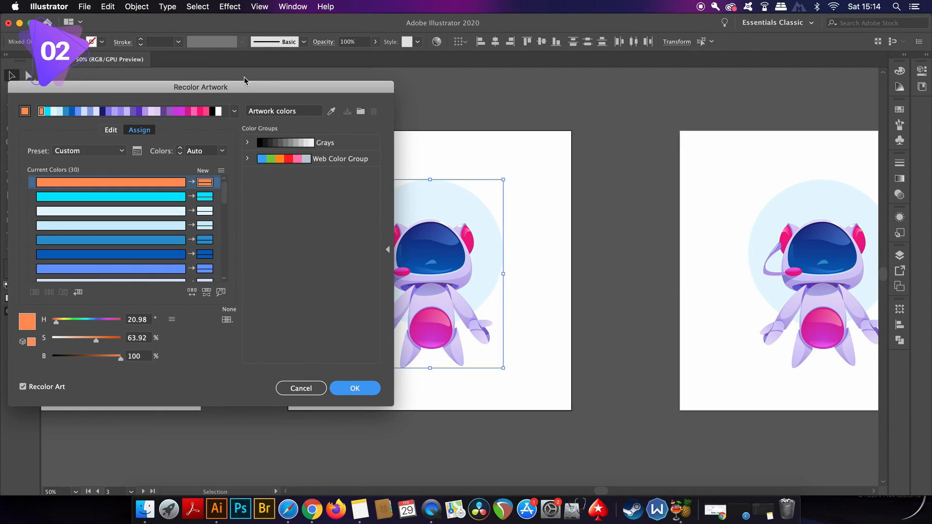
pyautogui.moveTo(155, 58); pyautogui.dragTo(750, 61)
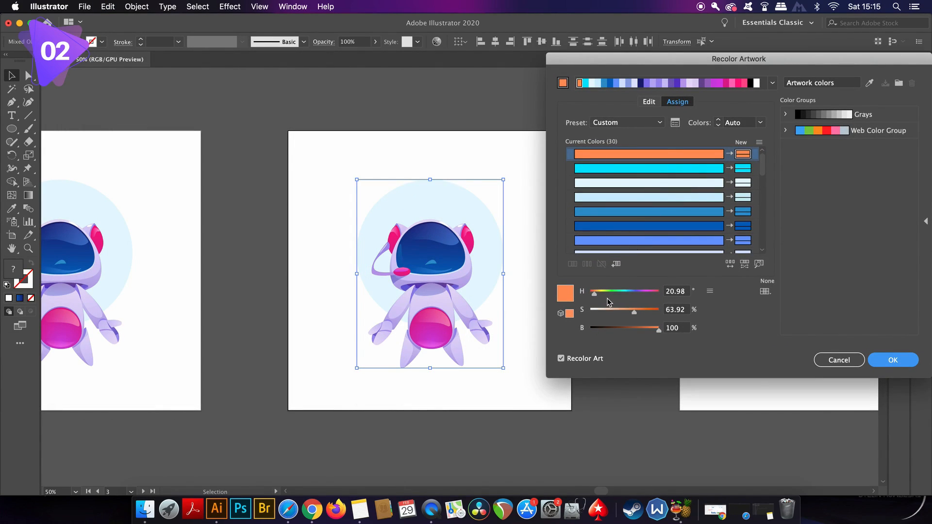
pyautogui.click(630, 292)
pyautogui.moveTo(629, 291)
pyautogui.mouseDown()
pyautogui.moveTo(616, 292)
pyautogui.moveTo(643, 291)
pyautogui.mouseUp()
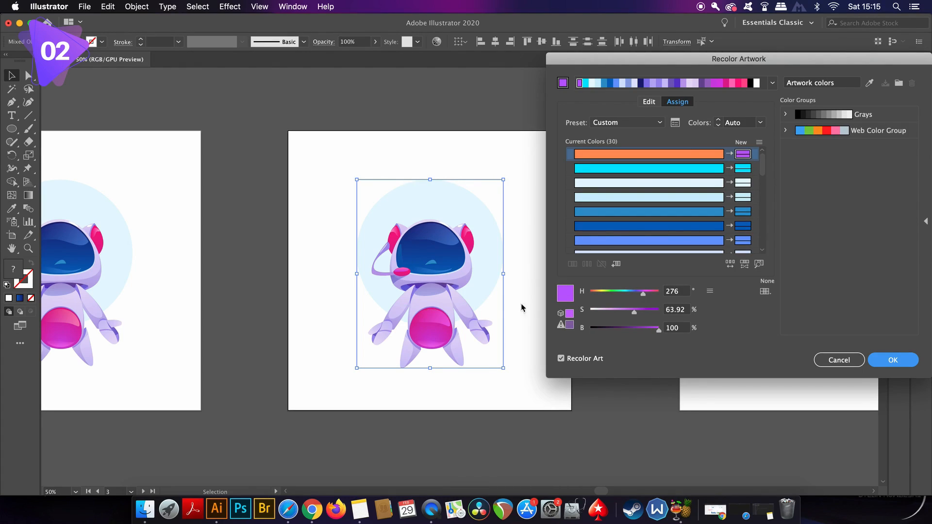
pyautogui.click(829, 363)
# With Recolor Artwork, link the harmony colors on the smooth color wheel and rotate them until the orange base color becomes blue at hue 206.23°.
pyautogui.click(107, 6)
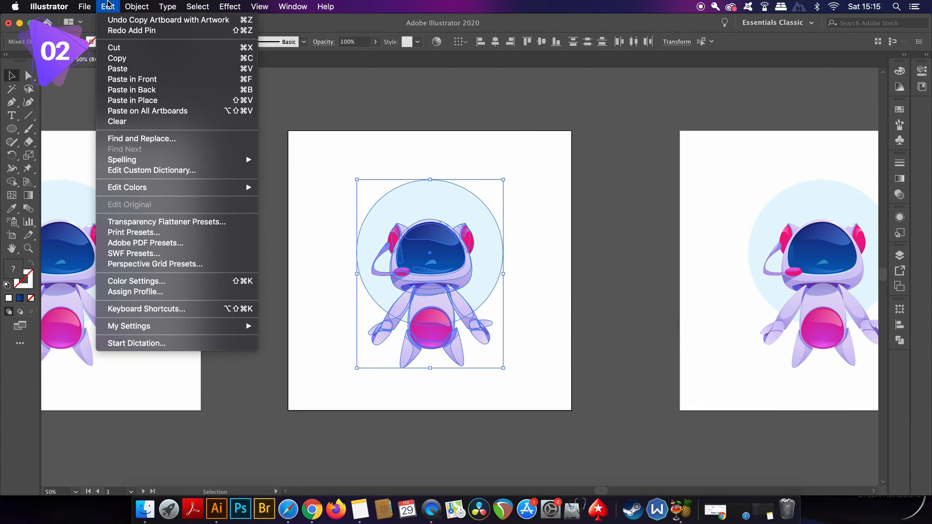
pyautogui.moveTo(157, 188)
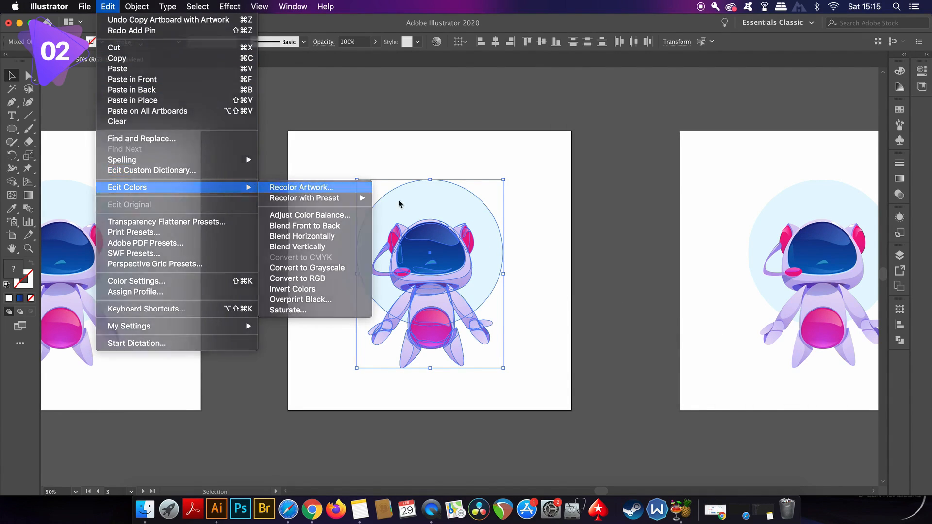
pyautogui.click(302, 188)
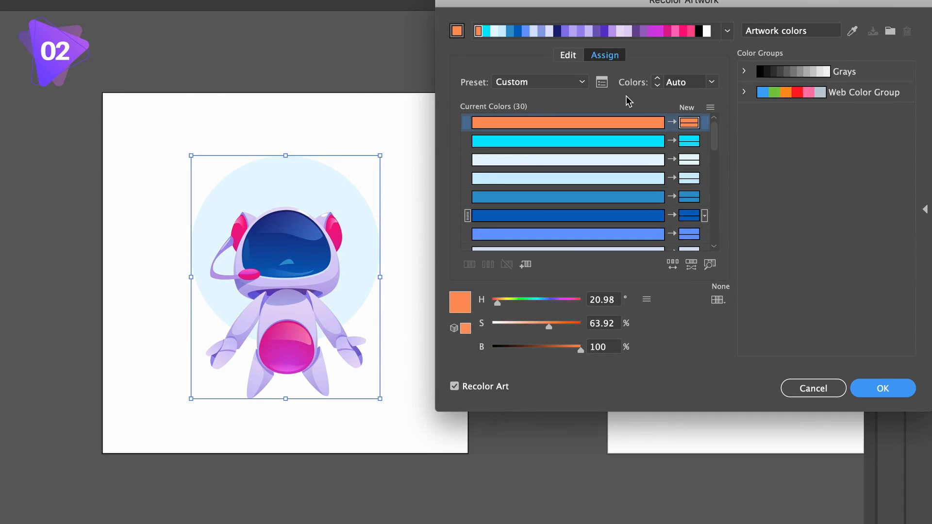
pyautogui.click(570, 57)
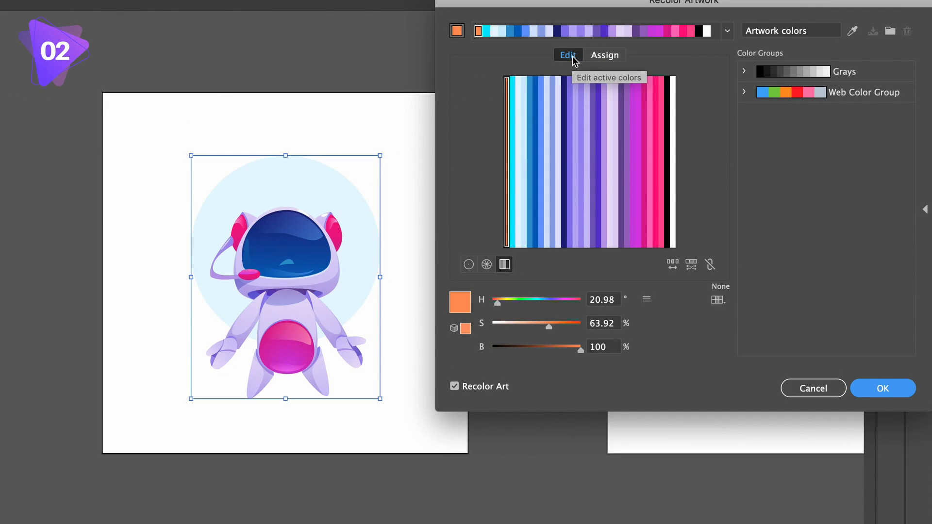
pyautogui.click(469, 264)
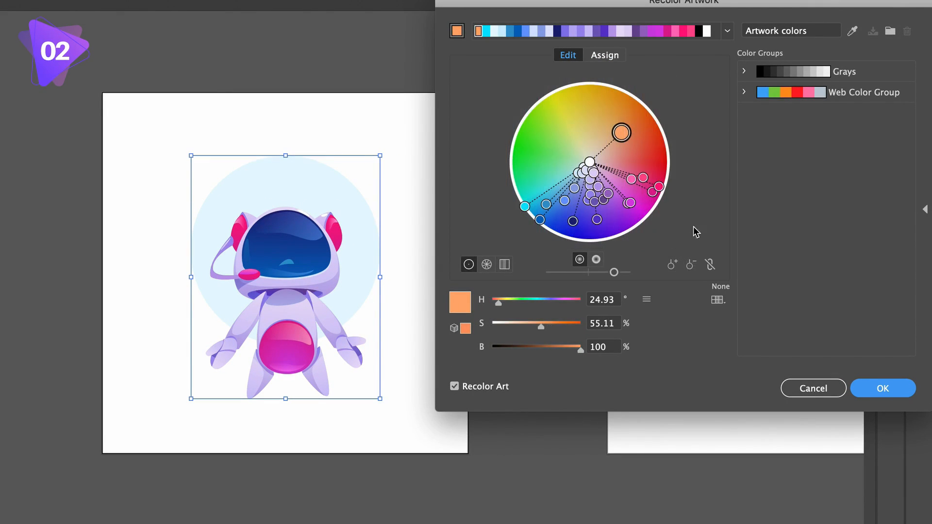
pyautogui.click(708, 265)
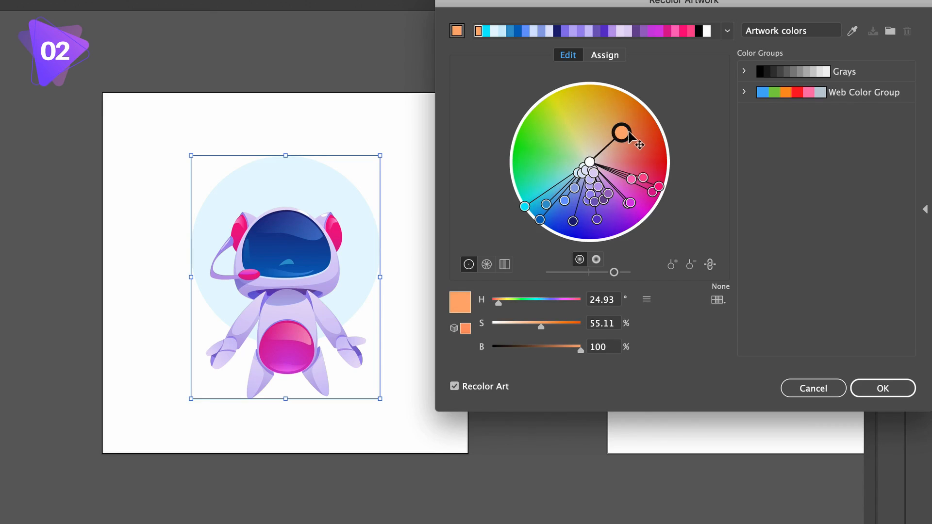
pyautogui.moveTo(620, 133)
pyautogui.mouseDown()
pyautogui.moveTo(585, 120)
pyautogui.moveTo(538, 139)
pyautogui.moveTo(539, 169)
pyautogui.moveTo(566, 203)
pyautogui.moveTo(555, 200)
pyautogui.mouseUp()
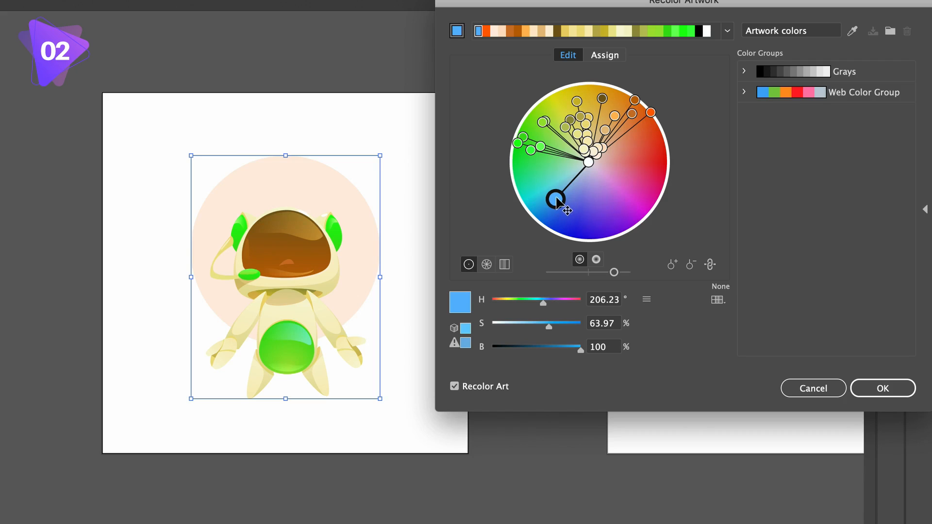
# Compare the segmented wheel and color bar displays, return to the smooth wheel, and apply the recolored artwork.
pyautogui.click(486, 264)
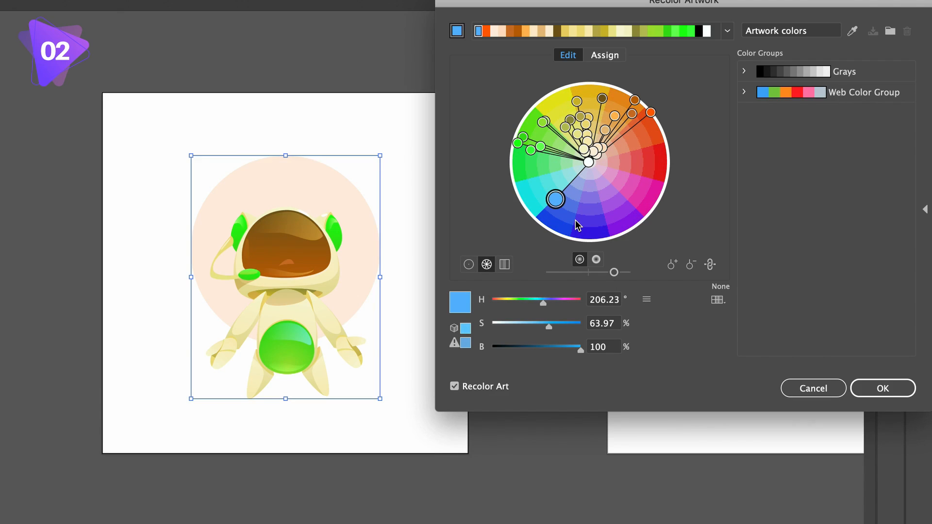
pyautogui.click(504, 264)
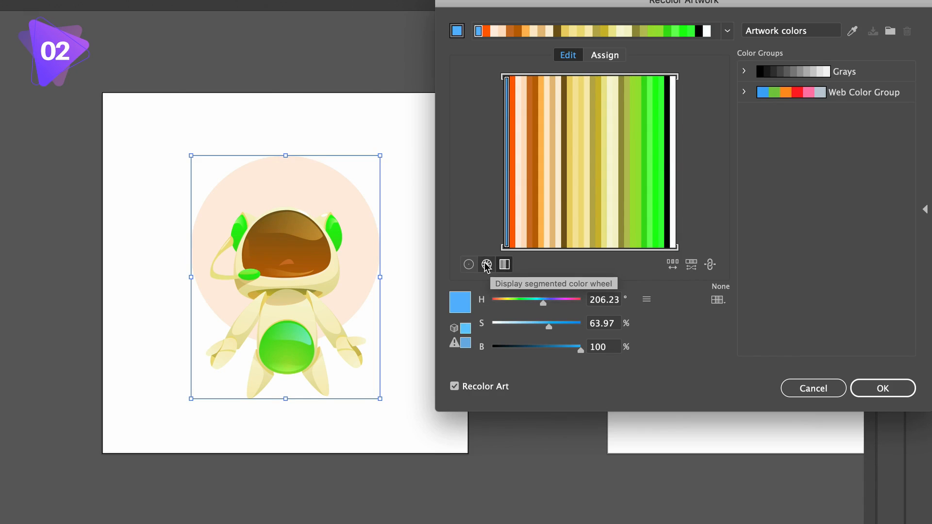
pyautogui.click(468, 264)
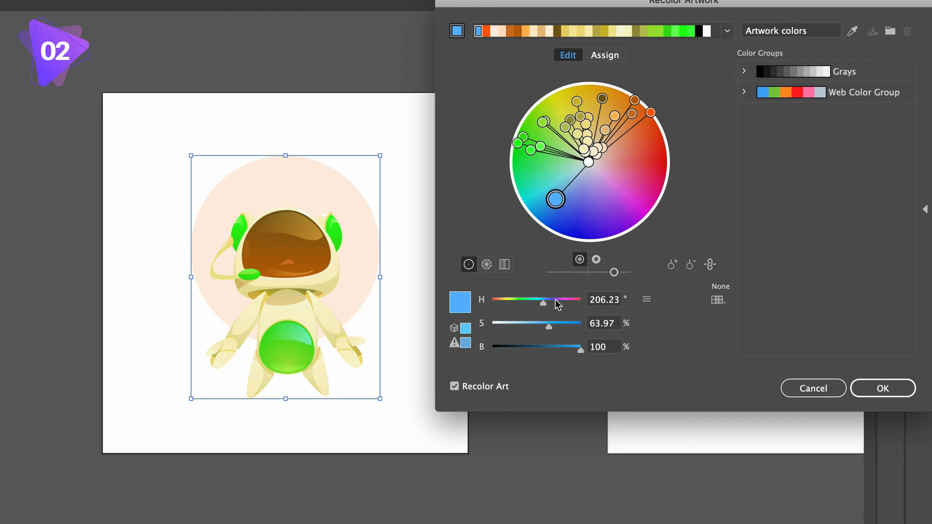
pyautogui.click(890, 391)
pyautogui.click(528, 289)
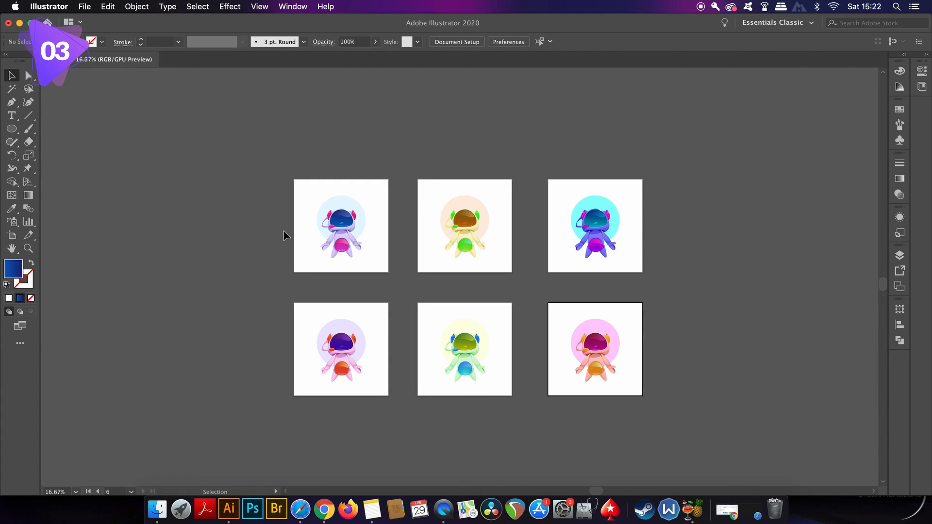
# Save the document with Save As in Adobe Illustrator (ai) format on the Desktop, replacing the existing 1.ai.
pyautogui.click(85, 6)
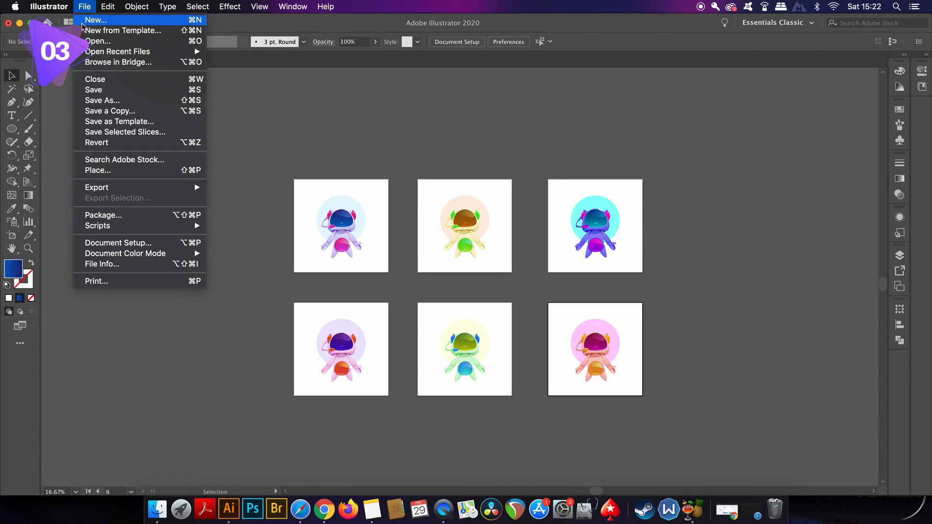
pyautogui.click(170, 103)
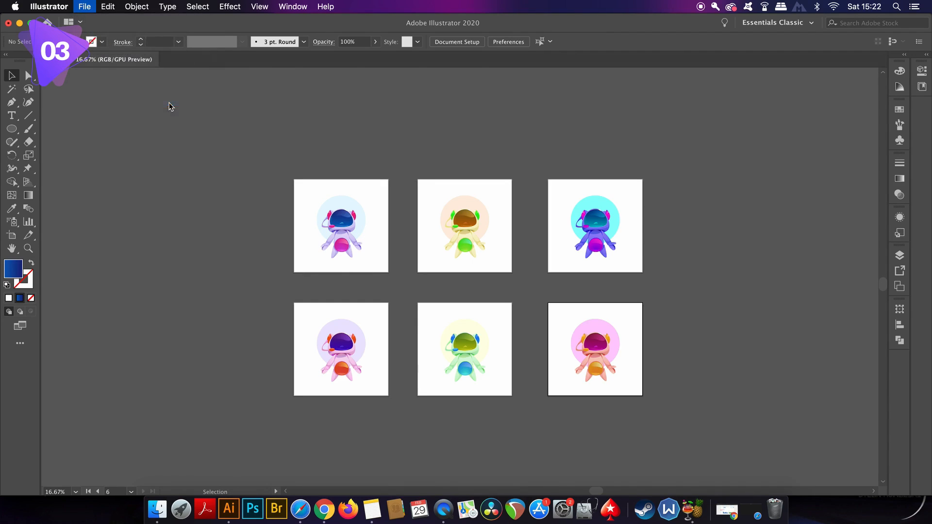
pyautogui.press('Return')
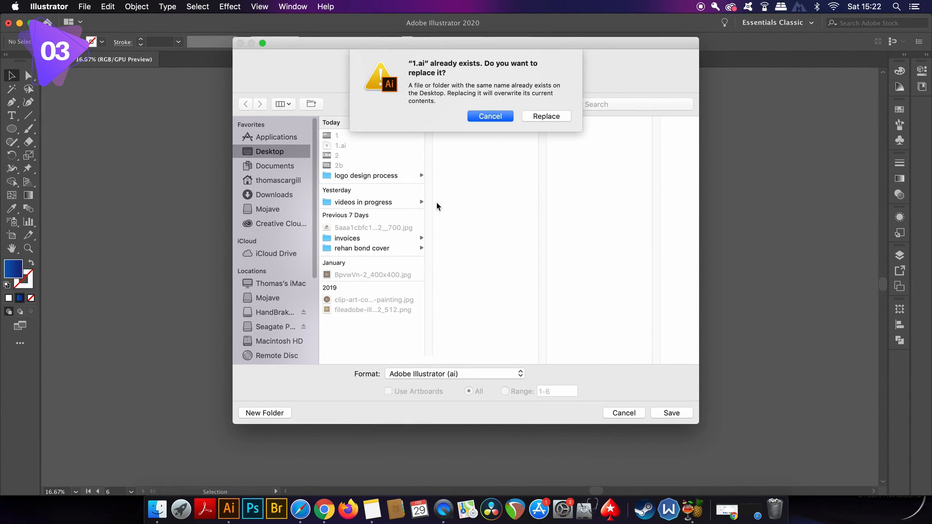
pyautogui.click(542, 118)
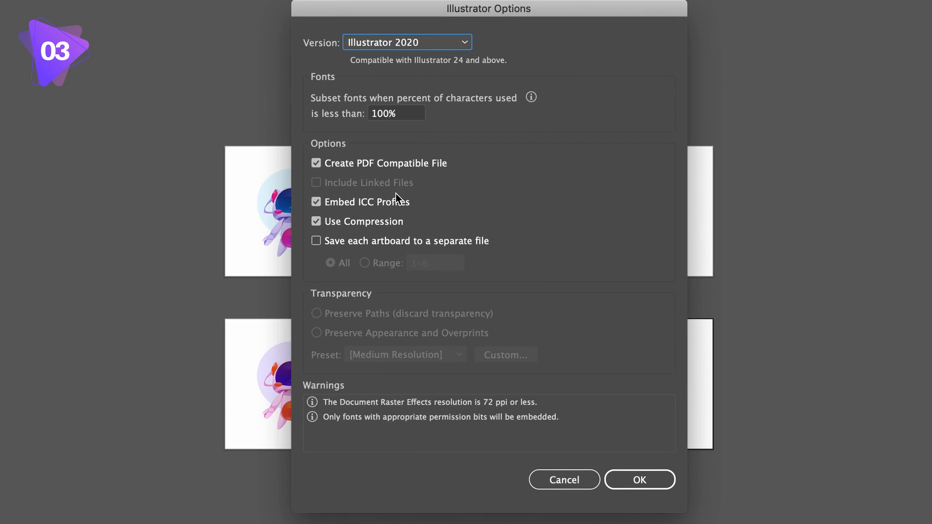
# In the Illustrator save options, save each artboard to a separate file, limiting the range to artboards 1-3.
pyautogui.click(443, 246)
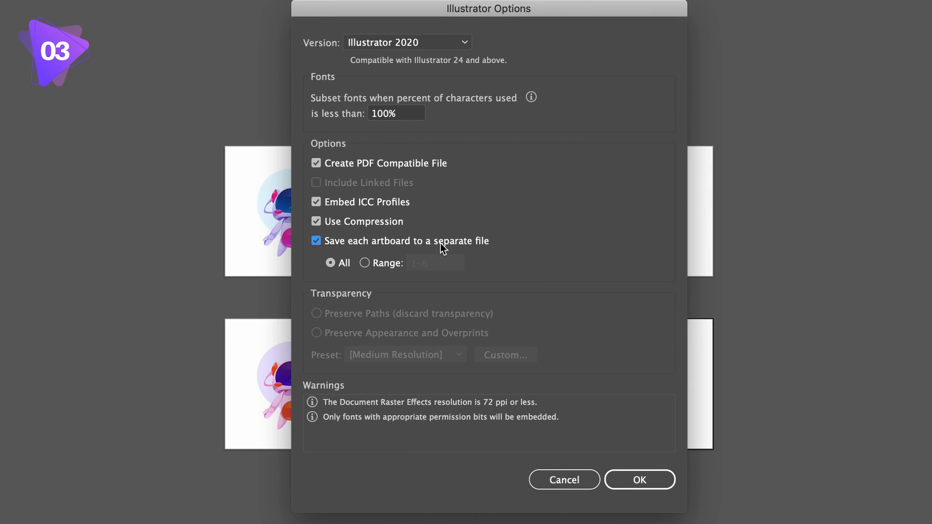
pyautogui.click(395, 263)
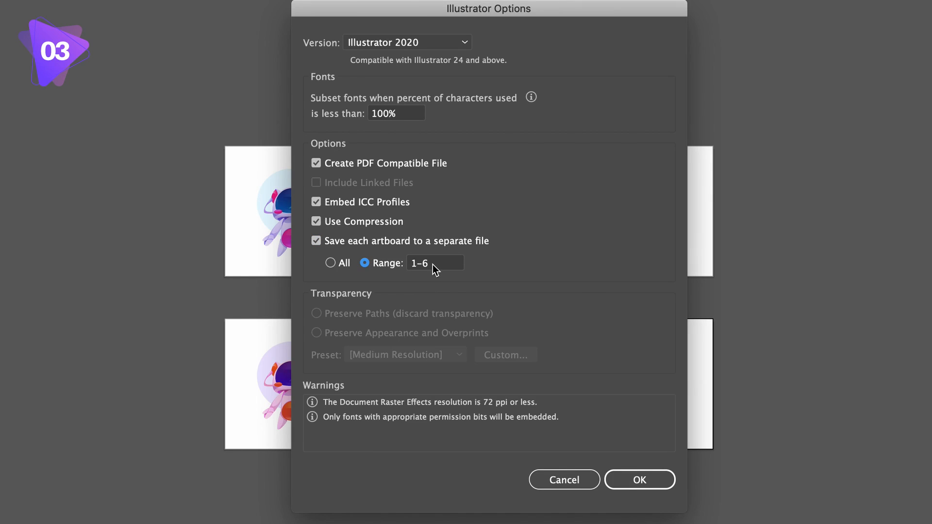
pyautogui.press('Tab')
pyautogui.write('1-3')
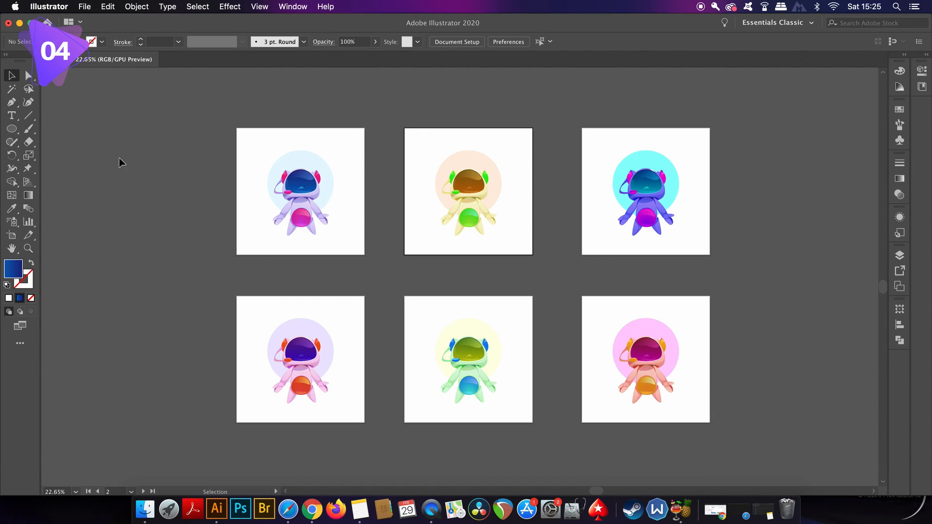
# Rearrange all artboards in a grid by row with 3 columns and 25 px spacing, moving the artwork with them.
pyautogui.click(86, 5)
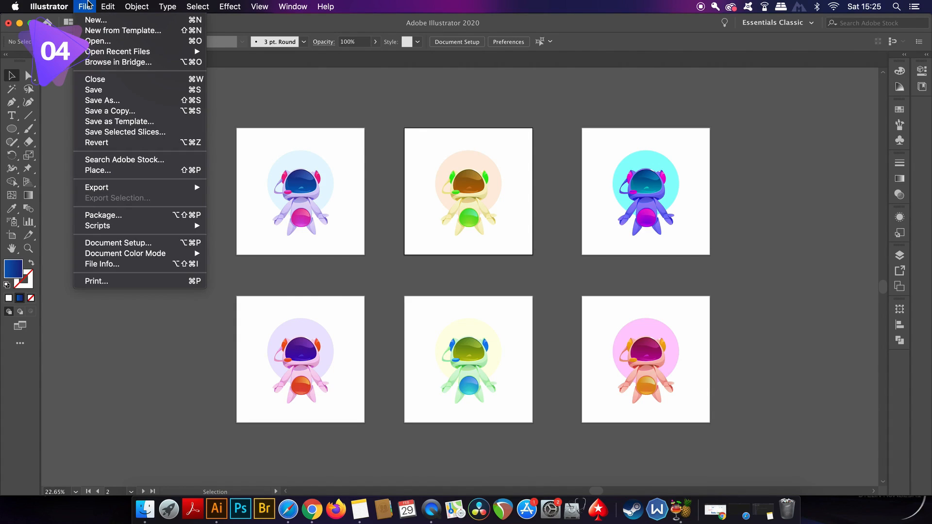
pyautogui.moveTo(150, 6)
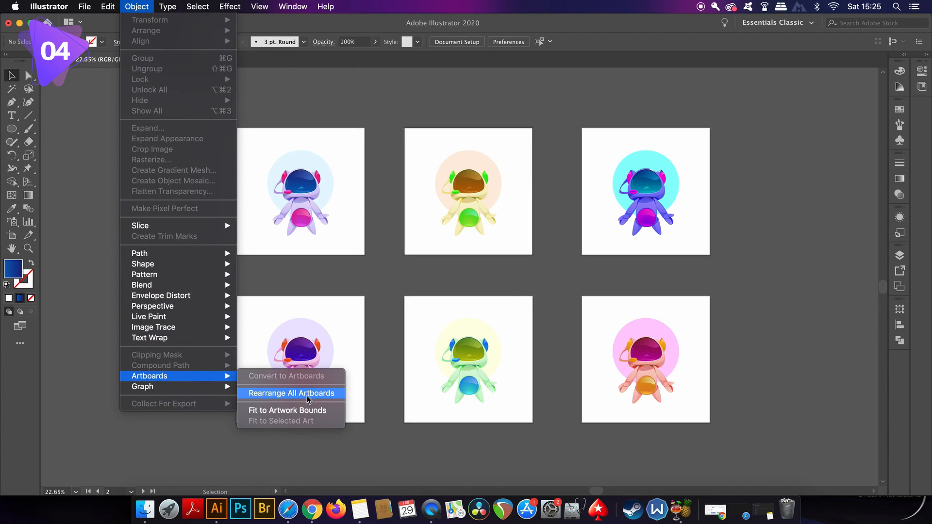
pyautogui.click(287, 393)
pyautogui.moveTo(849, 187); pyautogui.dragTo(824, 97)
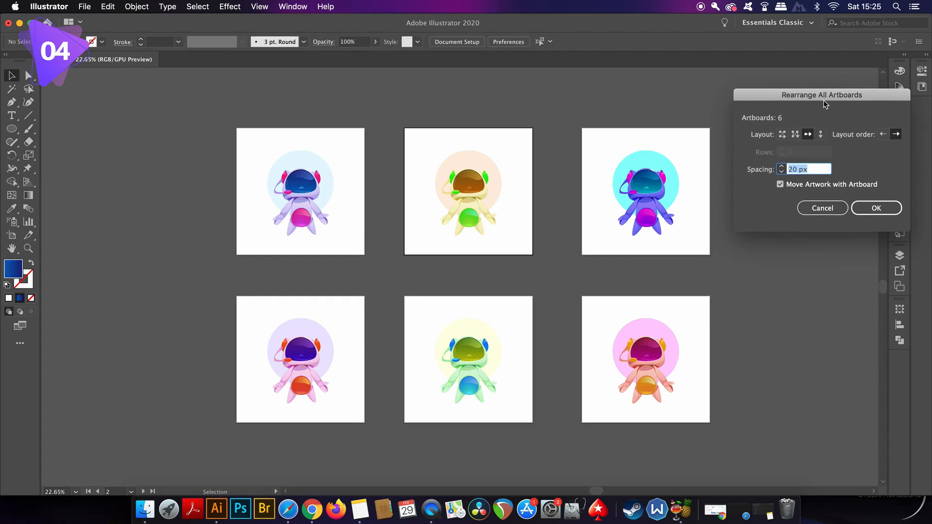
pyautogui.click(781, 135)
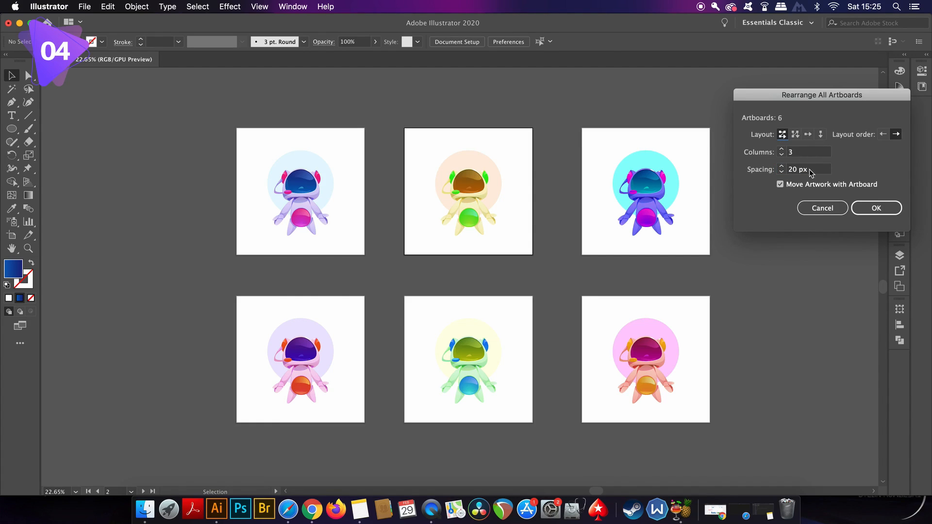
pyautogui.click(781, 167)
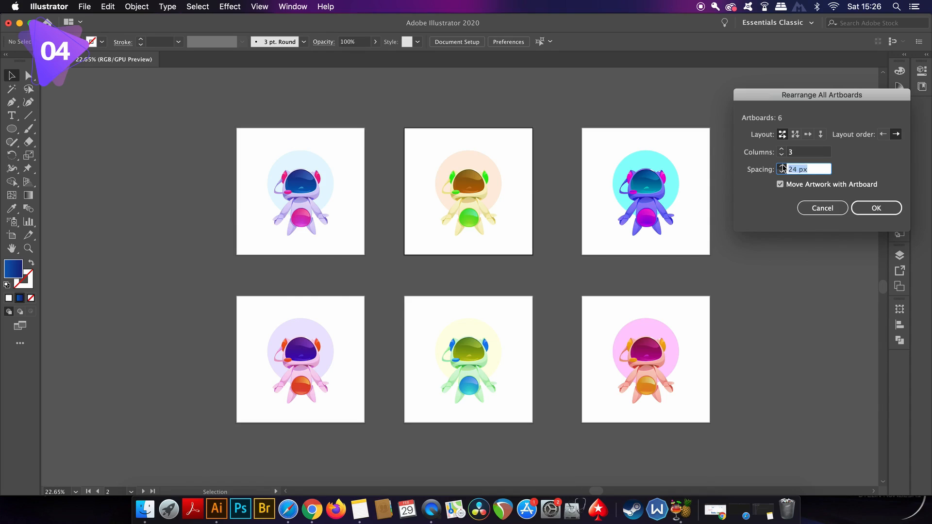
pyautogui.click(876, 208)
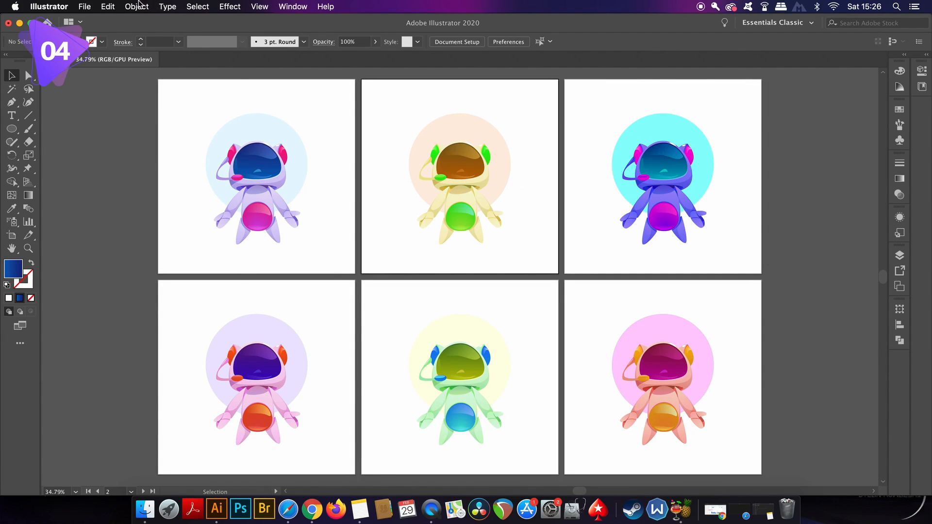
# Rearrange all artboards into a single row with 50 px spacing, moving the artwork with them.
pyautogui.click(137, 7)
pyautogui.moveTo(192, 376)
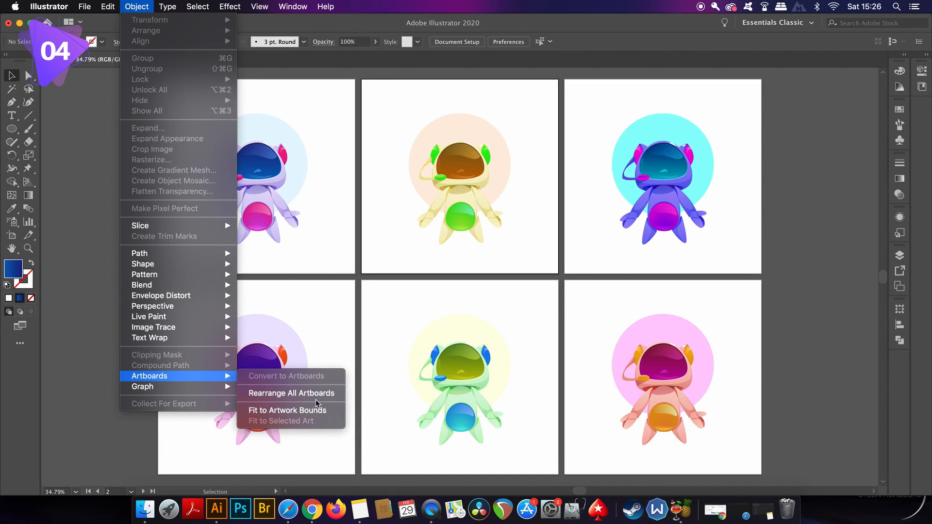
pyautogui.click(296, 393)
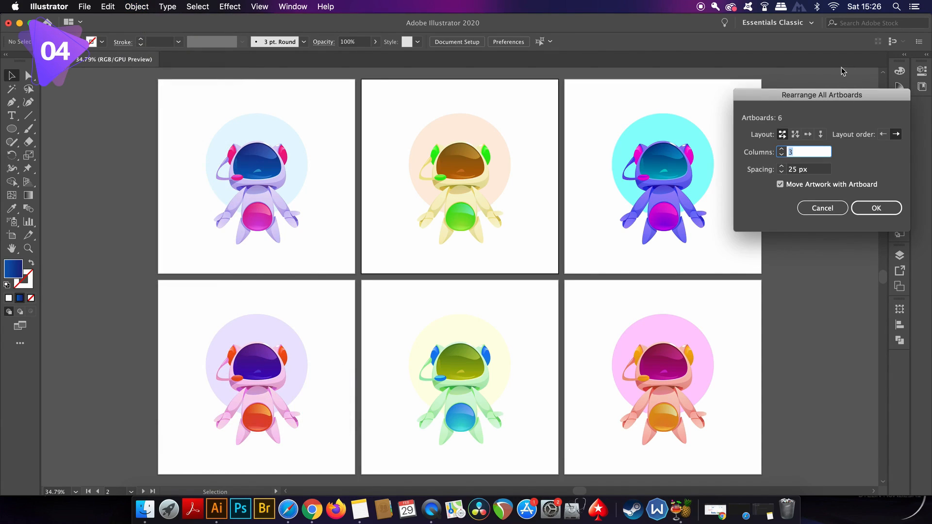
pyautogui.click(807, 134)
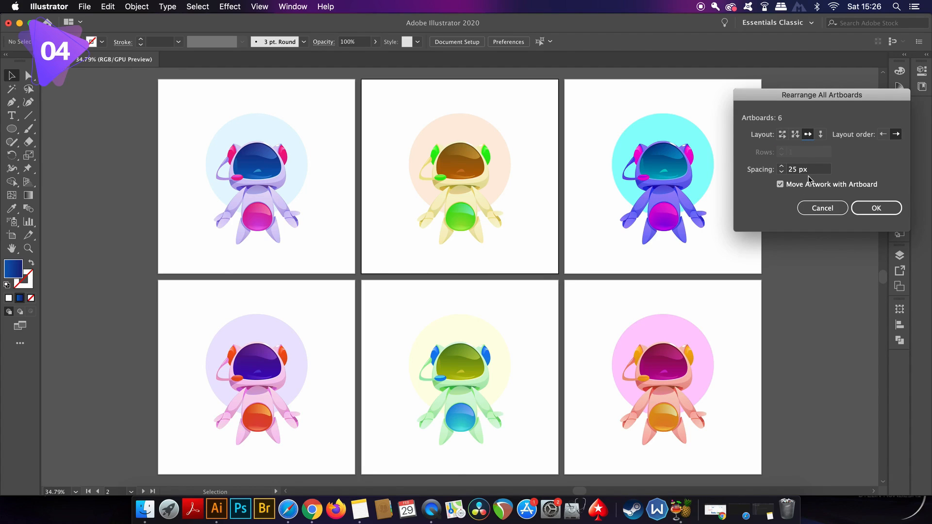
pyautogui.click(755, 171)
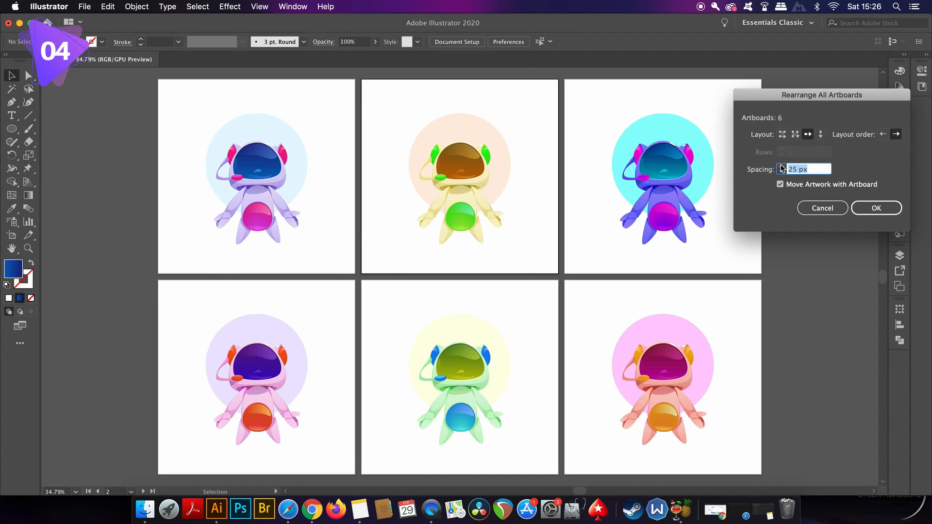
pyautogui.write('50')
pyautogui.click(888, 208)
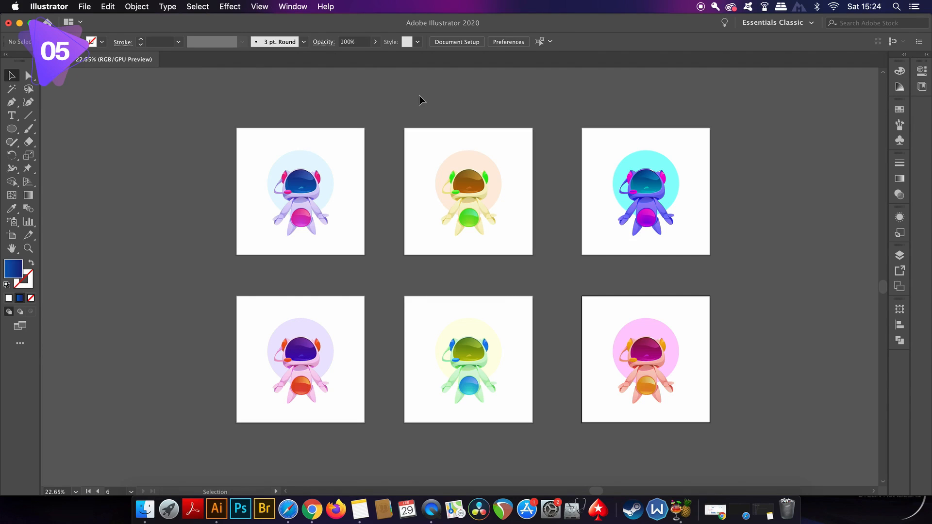
# Add the astronauts with their circles from the top row's first two artboards to Asset Export, and review the file formats, keeping PNG.
pyautogui.click(292, 6)
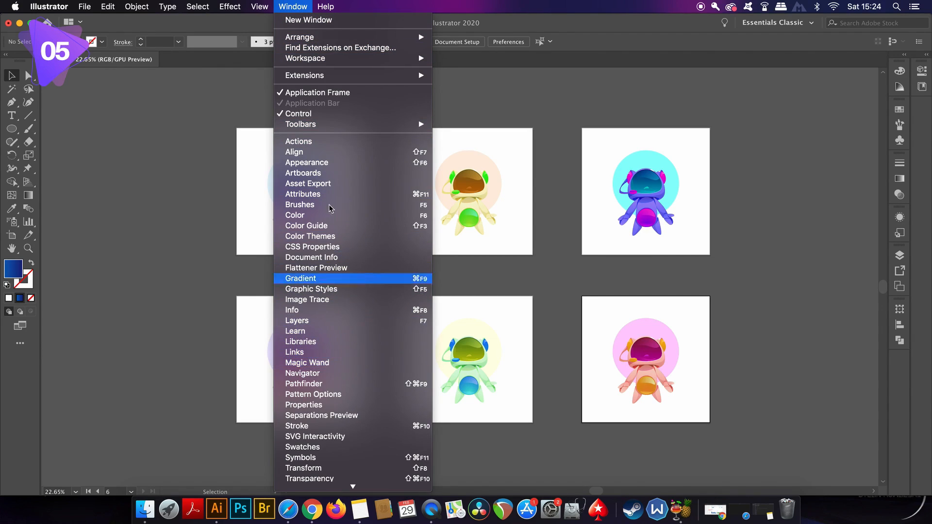
pyautogui.click(375, 184)
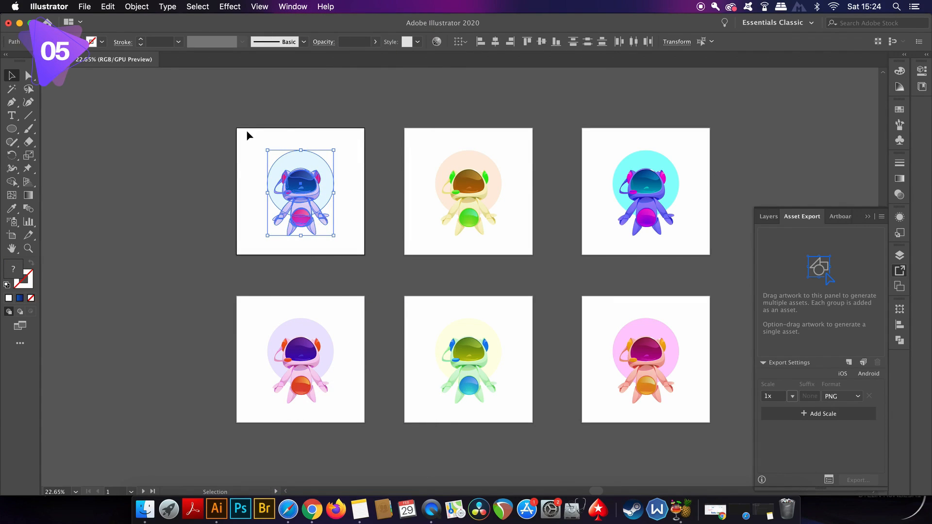
pyautogui.moveTo(268, 148); pyautogui.dragTo(814, 288)
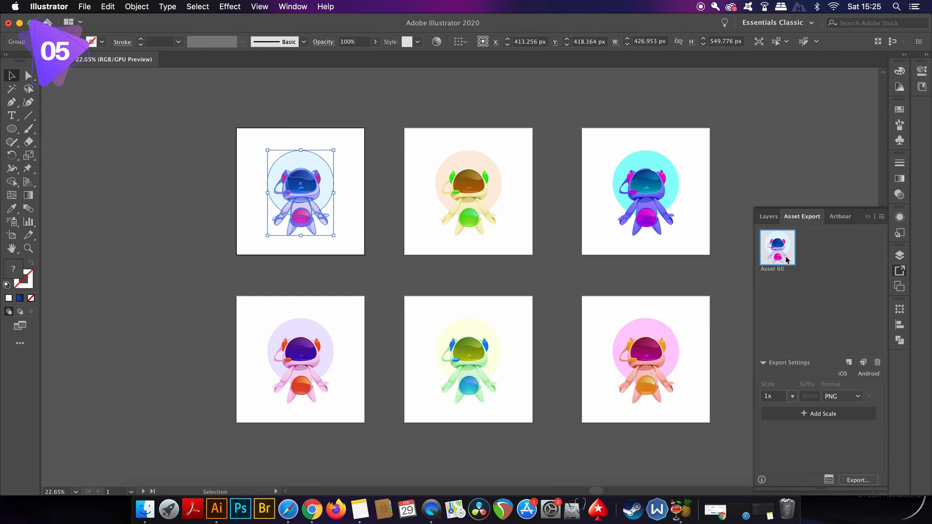
pyautogui.moveTo(395, 117); pyautogui.dragTo(513, 243)
pyautogui.moveTo(468, 194); pyautogui.dragTo(836, 258)
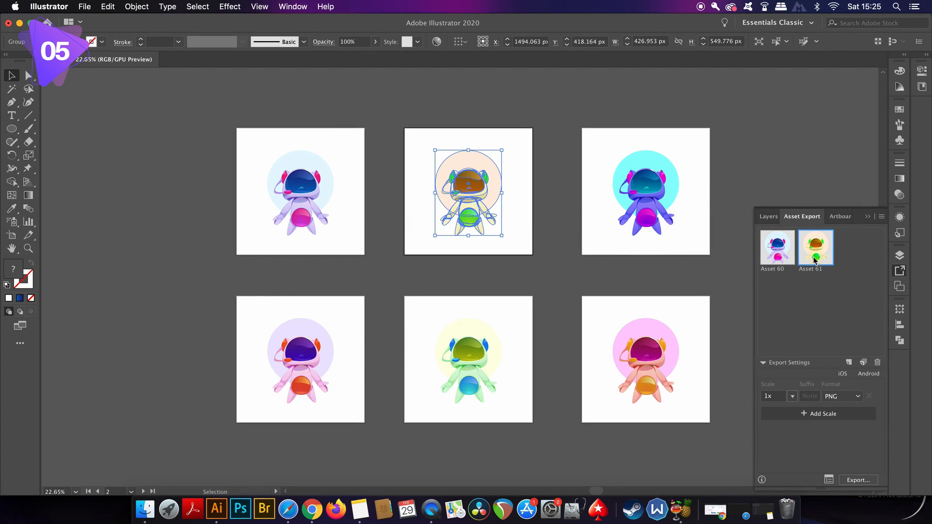
pyautogui.click(852, 397)
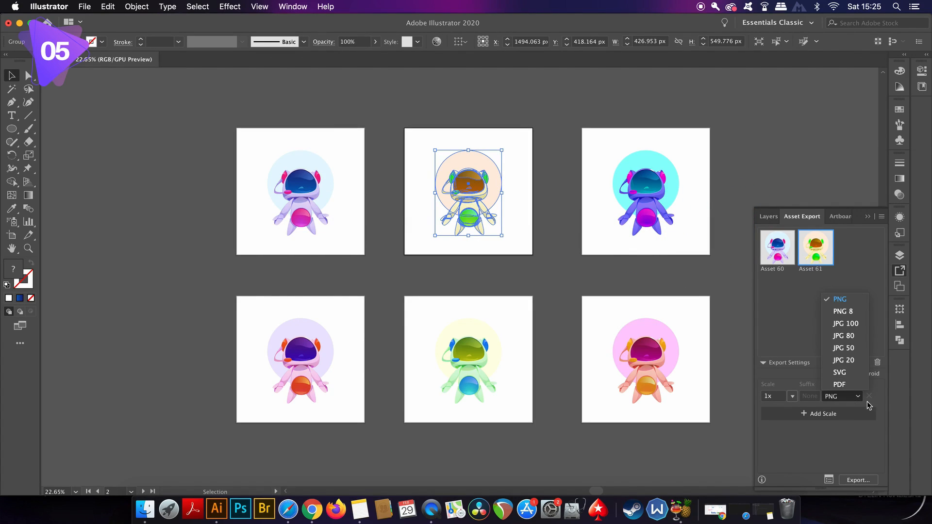
pyautogui.click(871, 266)
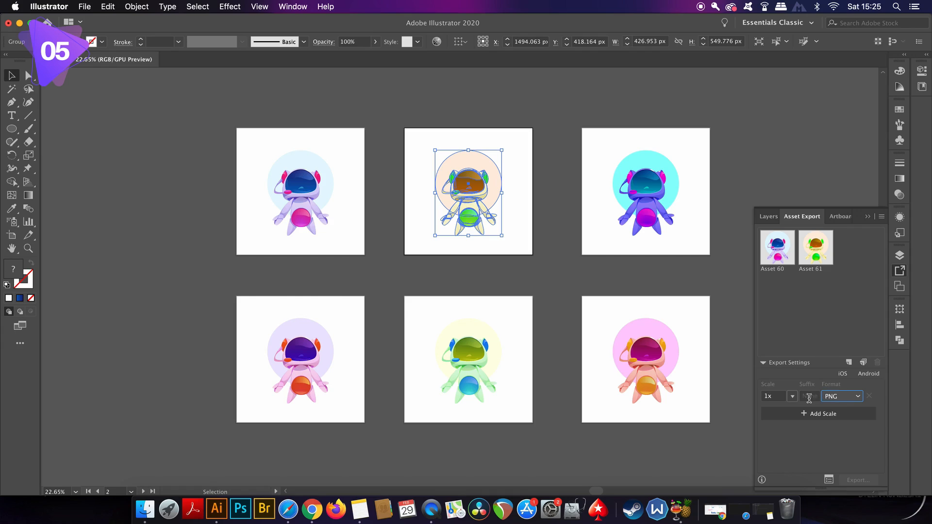